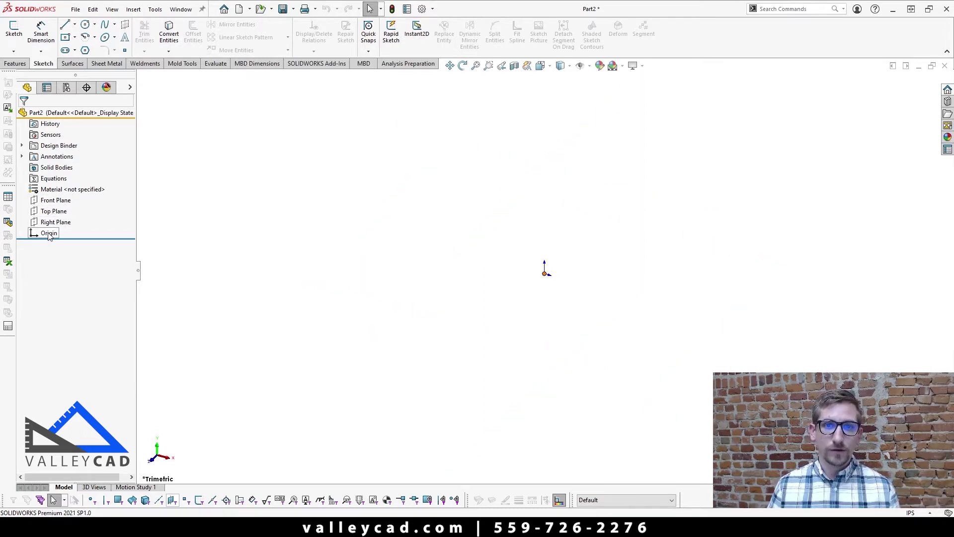
Select the Front, Top and Right planes together, then clear the selection
mouse_move(52, 207)
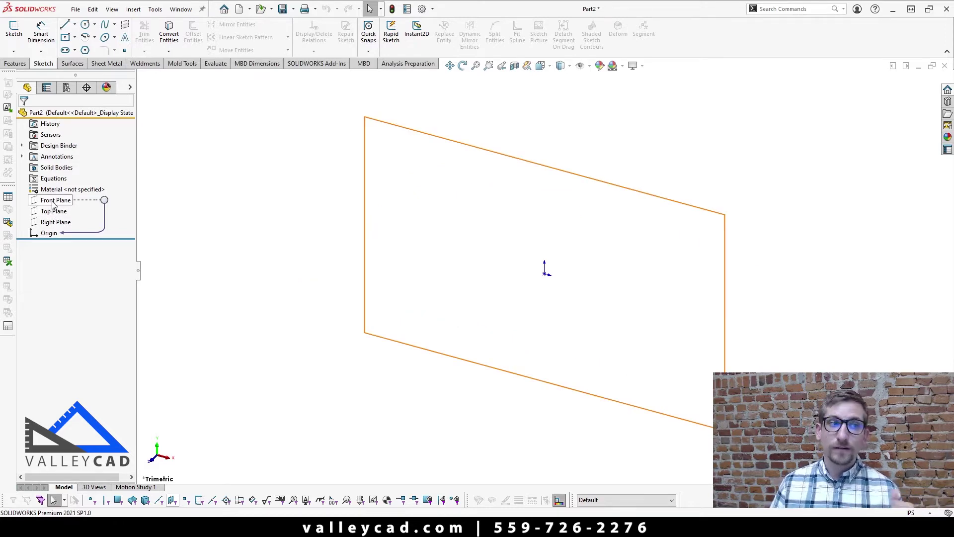
click(53, 201)
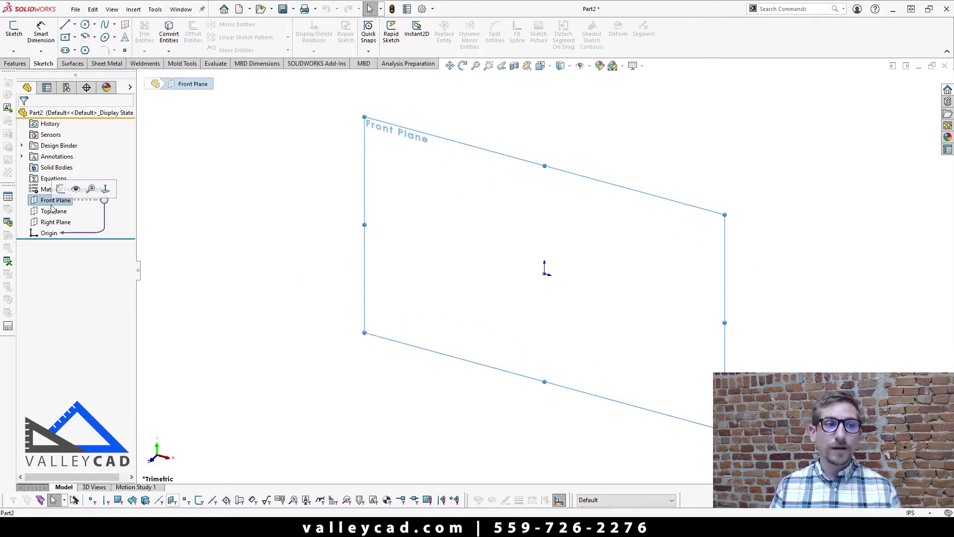
ctrl+click(51, 212)
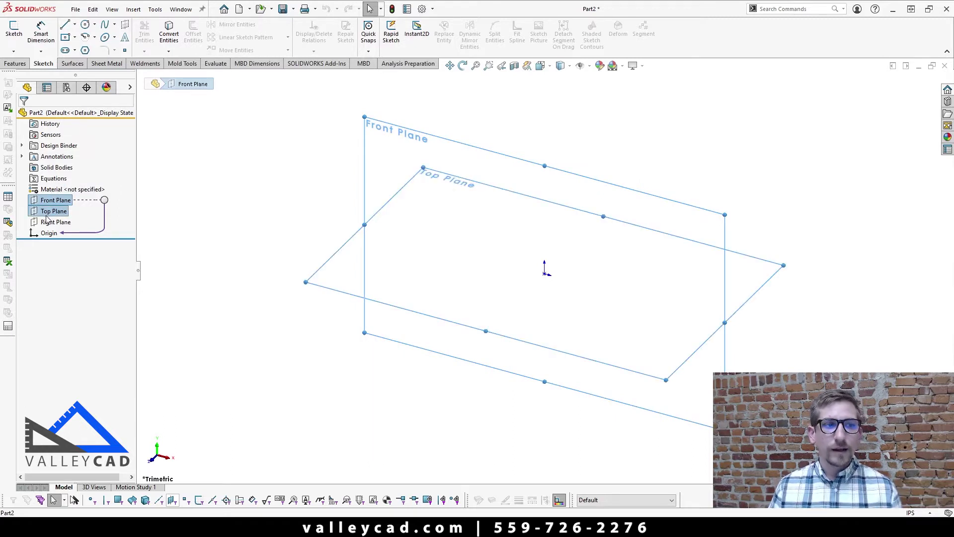
ctrl+click(45, 222)
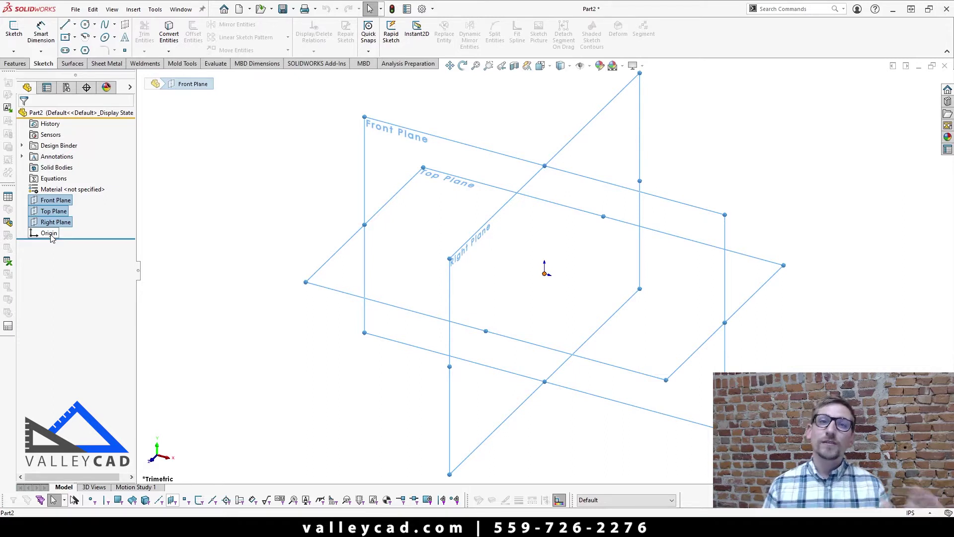
click(184, 216)
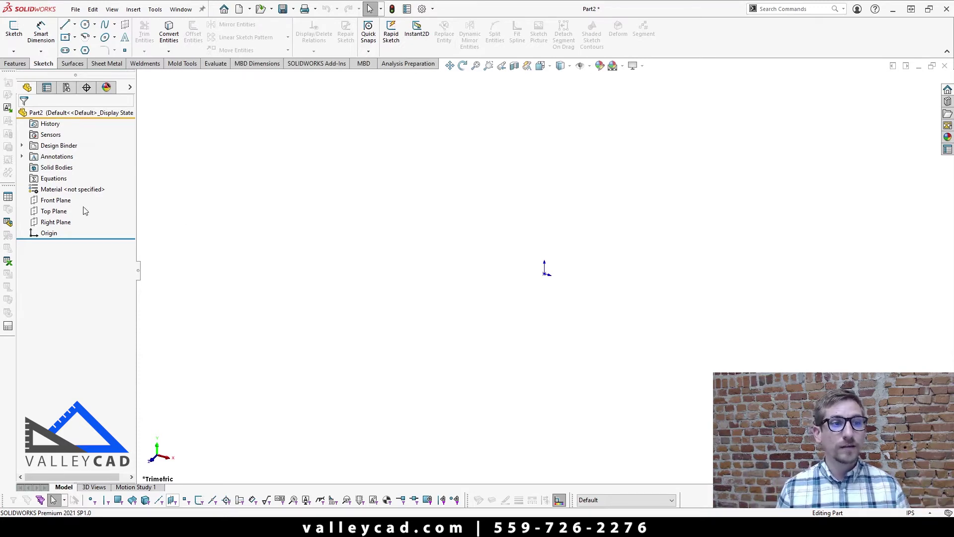
Select the Front, Top and Right planes one at a time, finishing with Front Plane selected
click(59, 201)
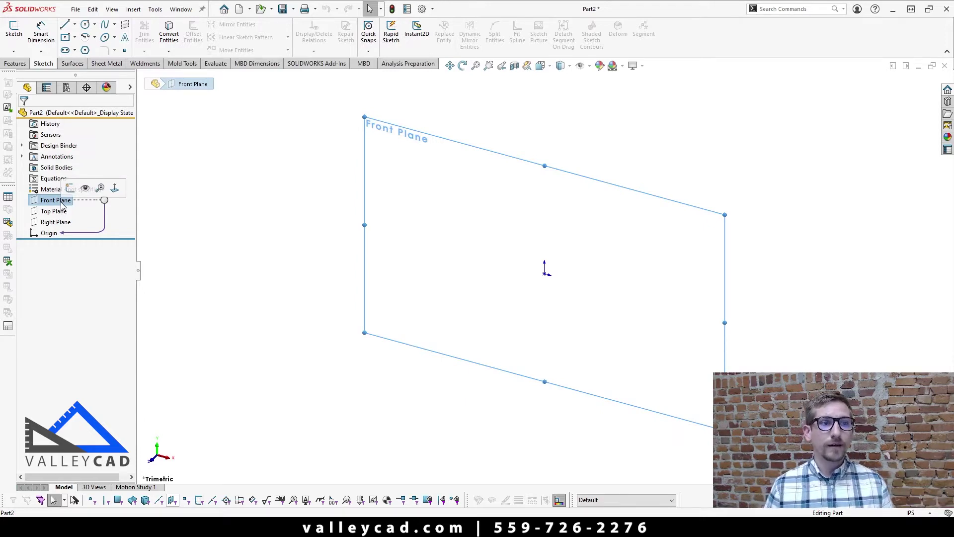
click(53, 211)
click(55, 222)
click(44, 200)
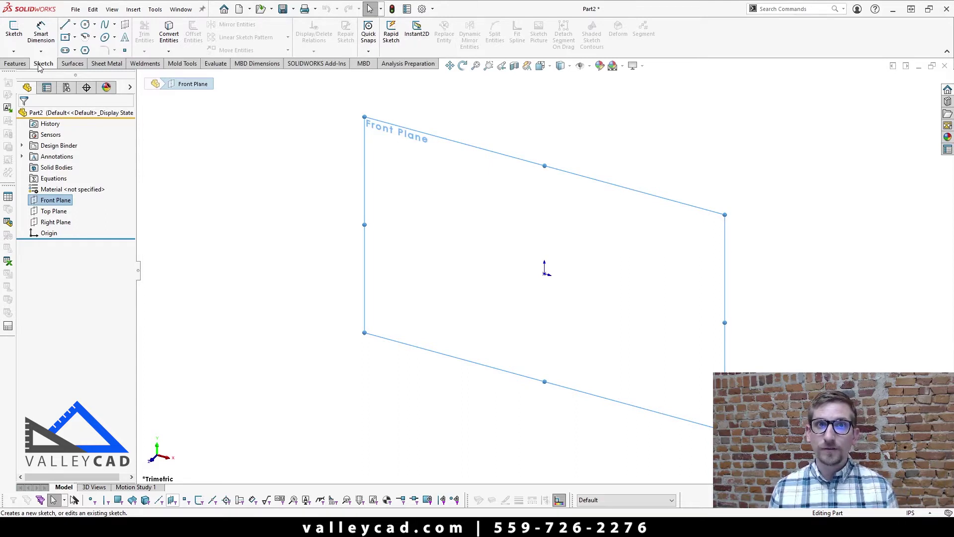
Start a new sketch on the selected Front Plane
click(13, 34)
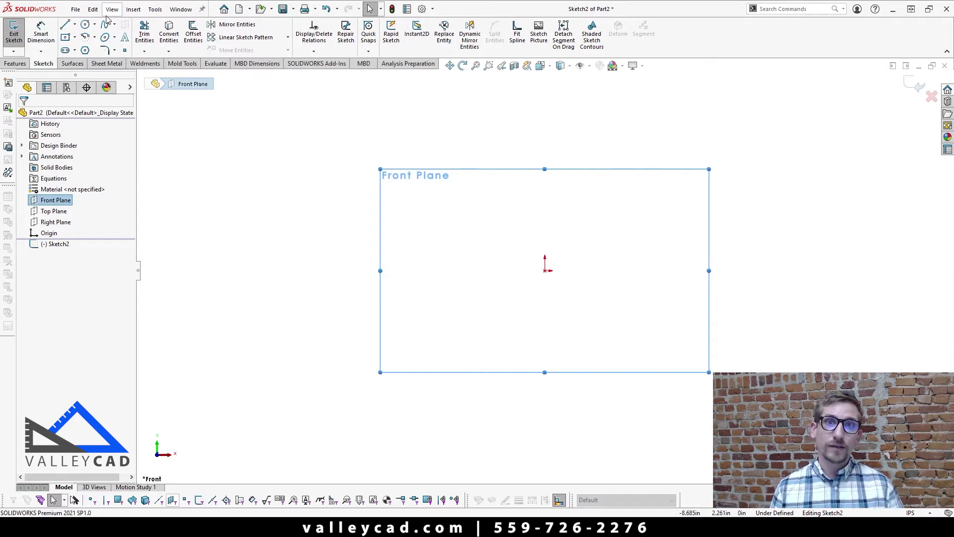
Draw a center rectangle anchored at the origin, with construction centerlines
click(65, 38)
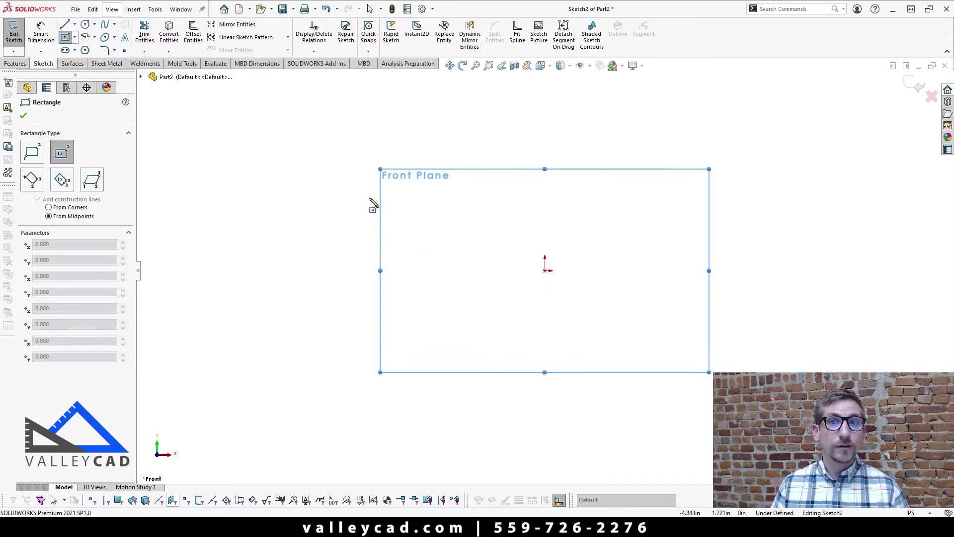
click(545, 271)
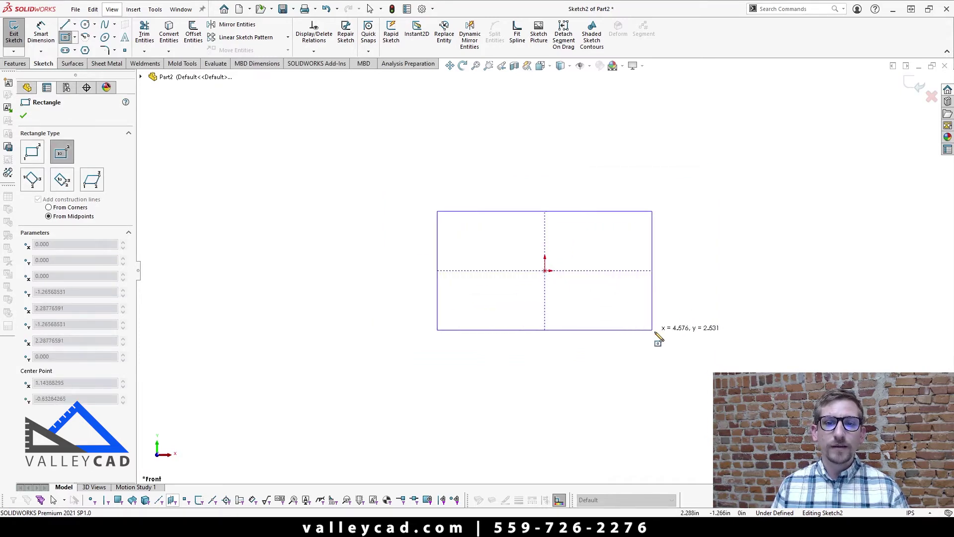
click(677, 352)
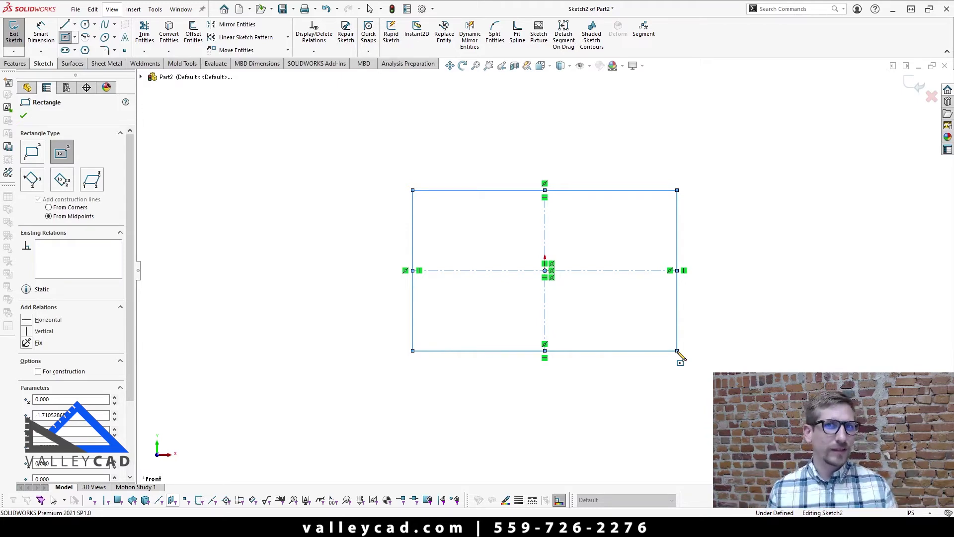
Exit the Center Rectangle tool, leaving the centred rectangle in the sketch
key(Escape)
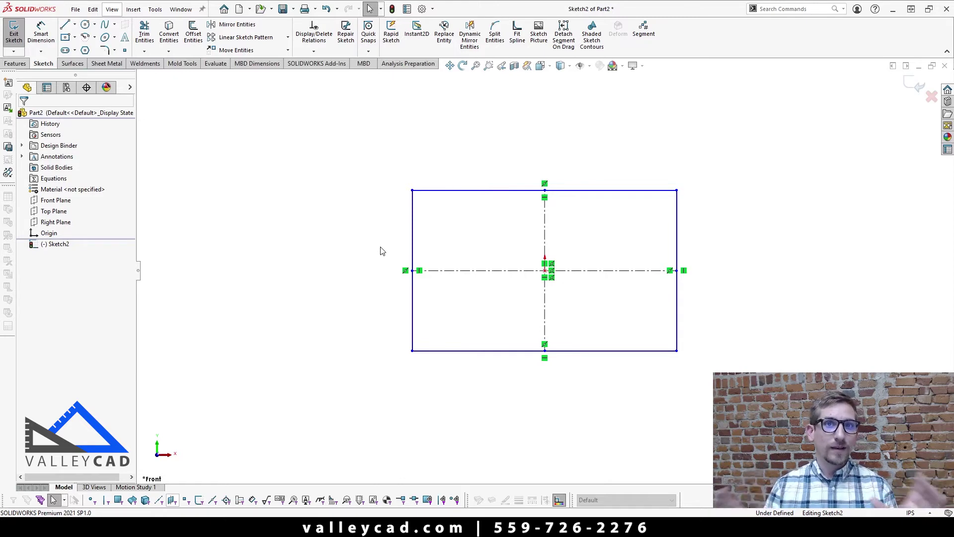
Draw two separate single diagonal lines to the left of the rectangle
click(65, 25)
click(310, 232)
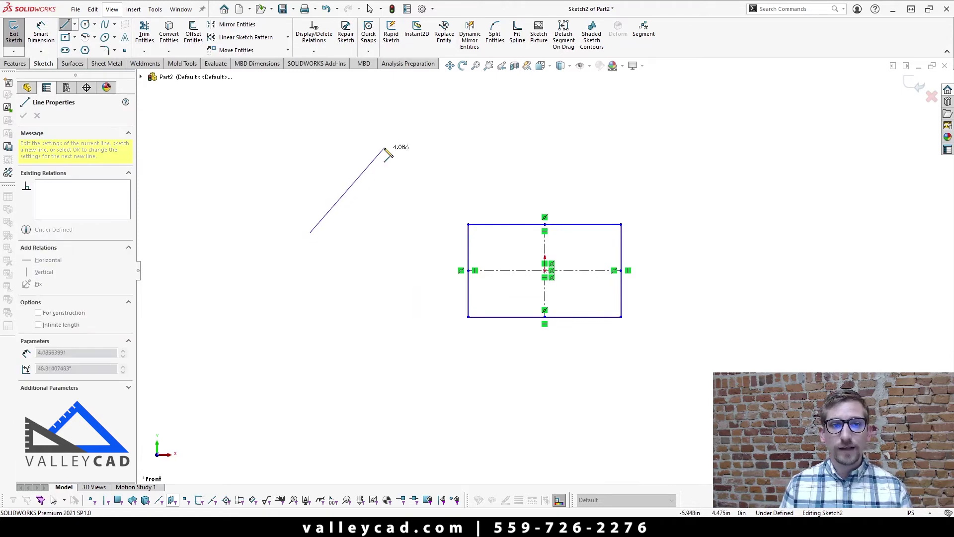
click(383, 146)
key(Escape)
click(359, 271)
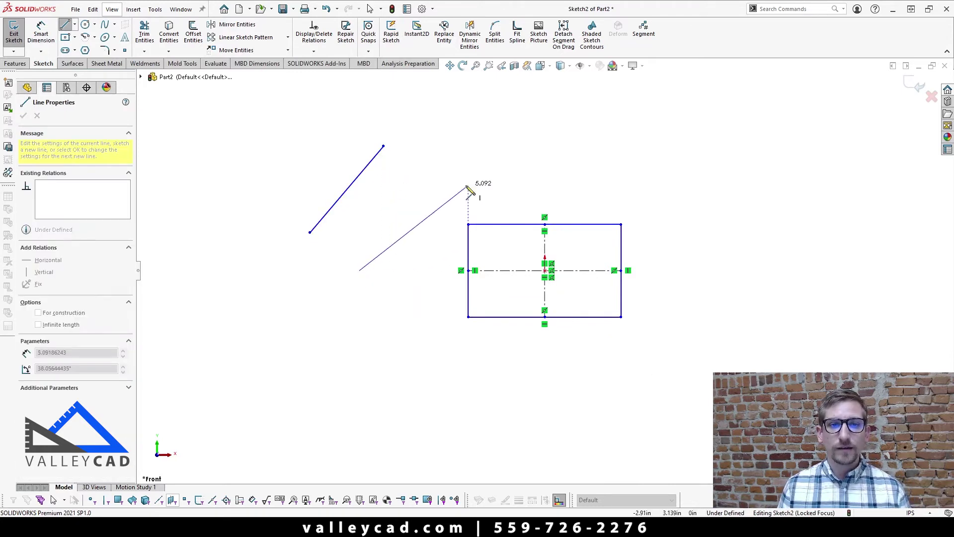
click(468, 186)
key(Escape)
key(Escape)
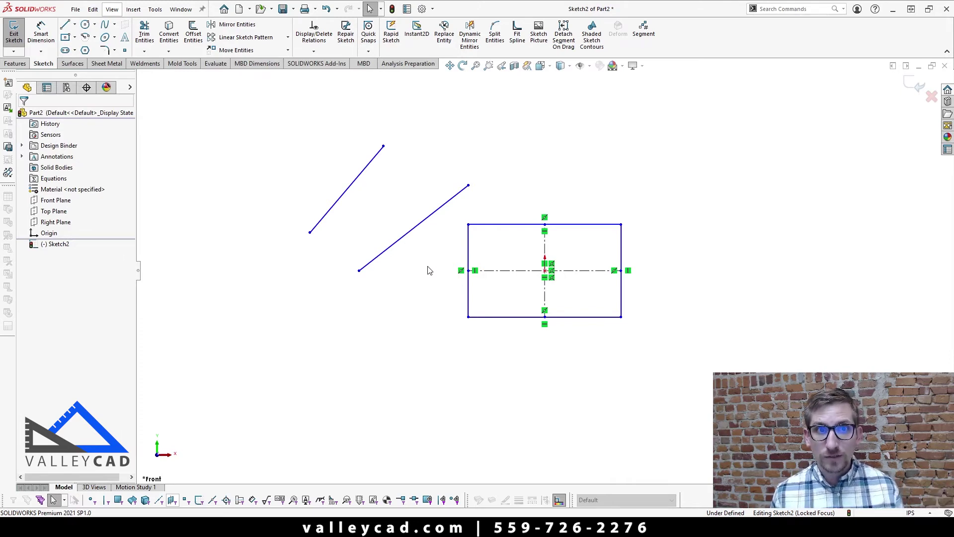
Select both diagonal lines and add a Parallel relation between them
click(322, 223)
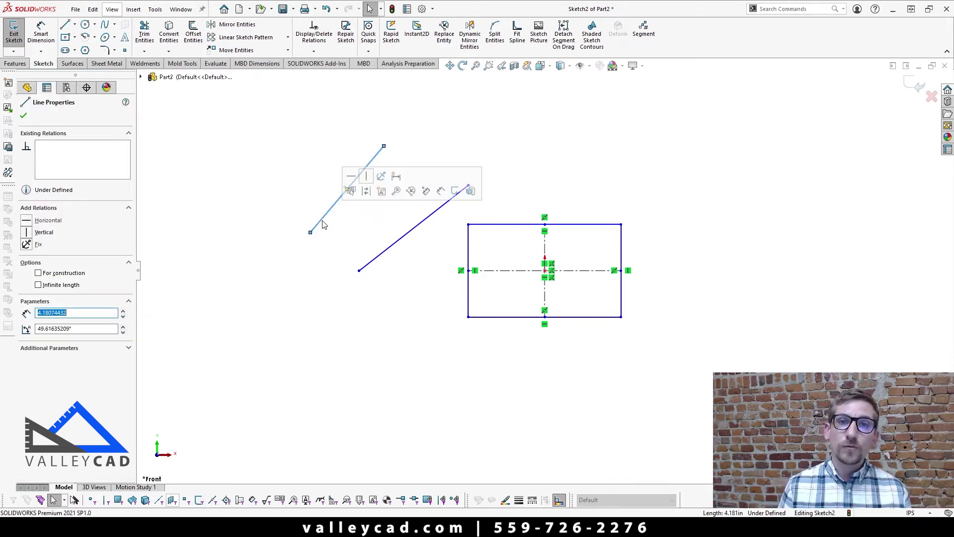
ctrl+click(380, 258)
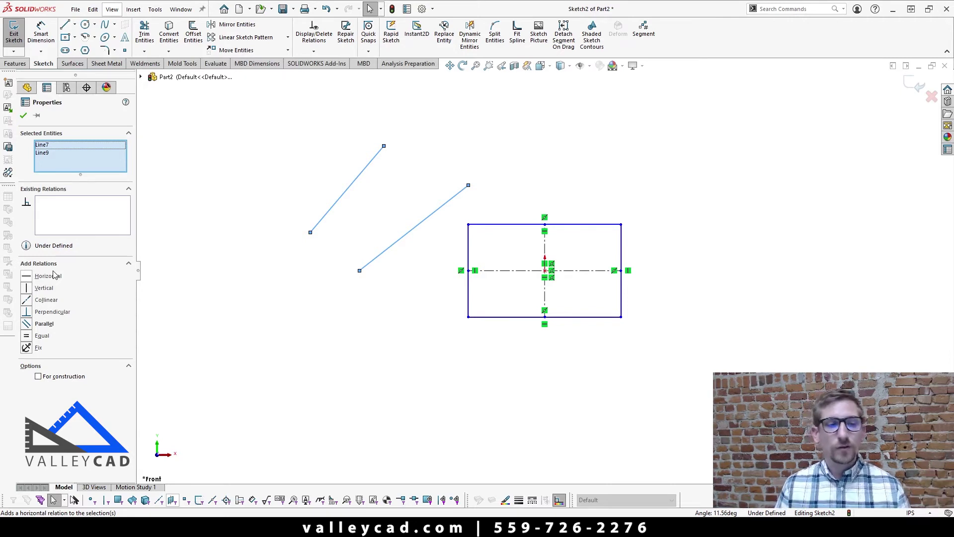
click(27, 325)
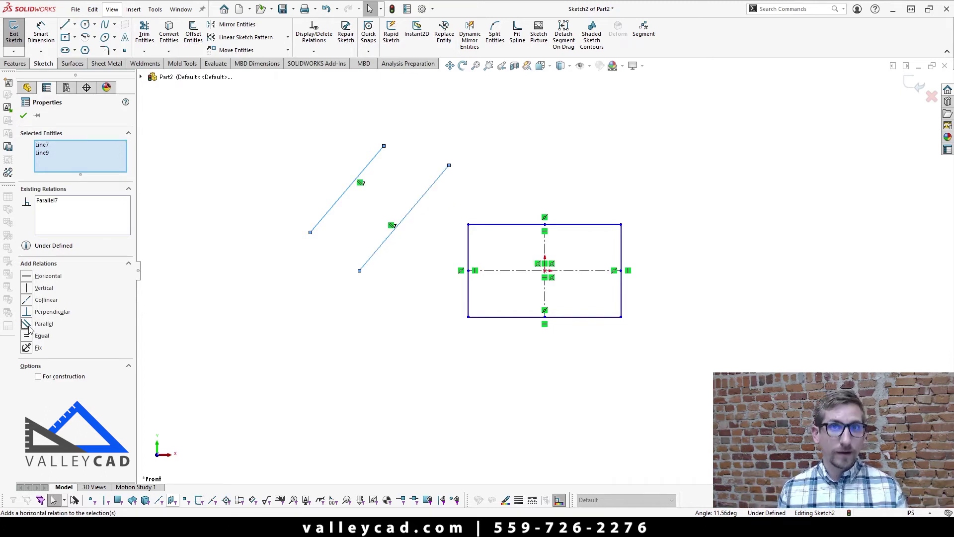
Box-select and delete both diagonal lines, leaving only the centred rectangle
click(402, 298)
drag(404, 298, 251, 173)
key(Delete)
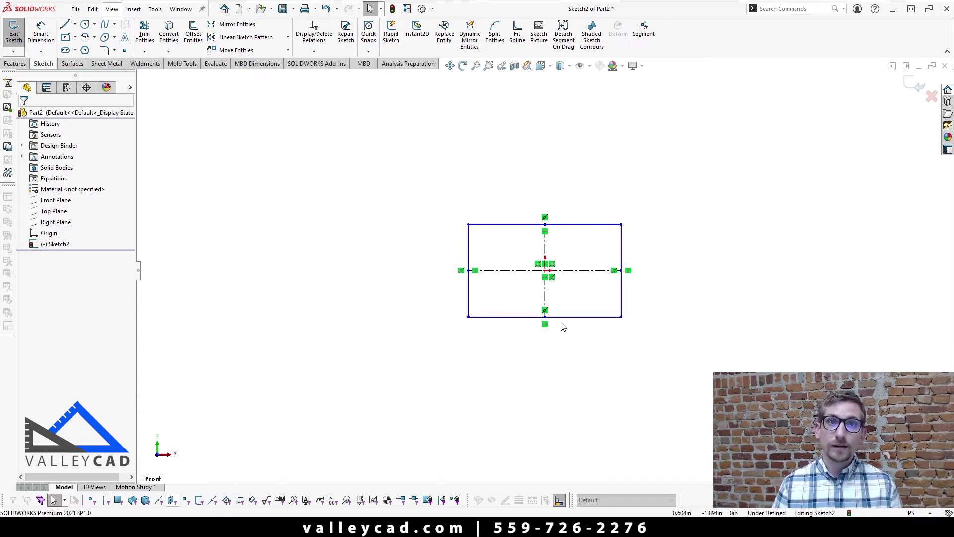
click(41, 31)
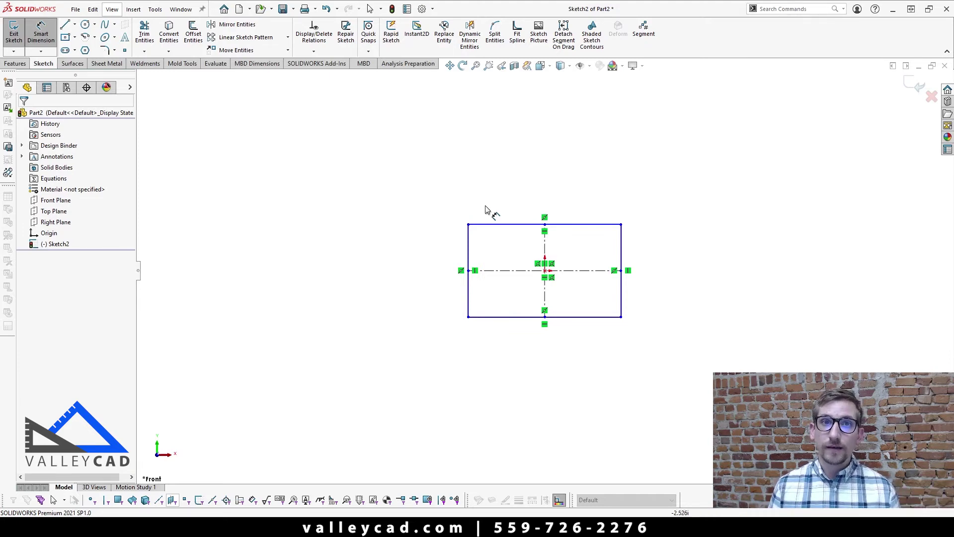
Dimension the rectangle's top edge to a 12 inch width, placed above it
click(520, 225)
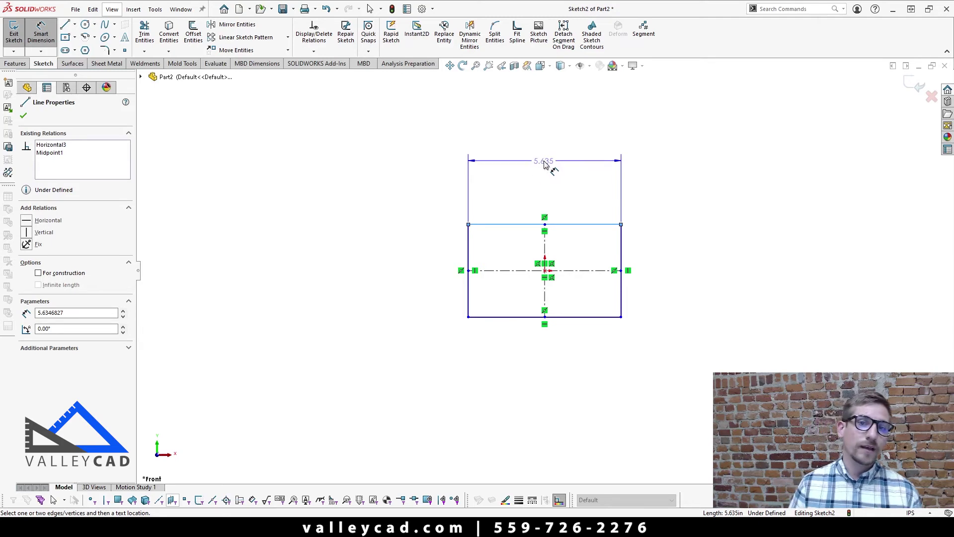
click(545, 161)
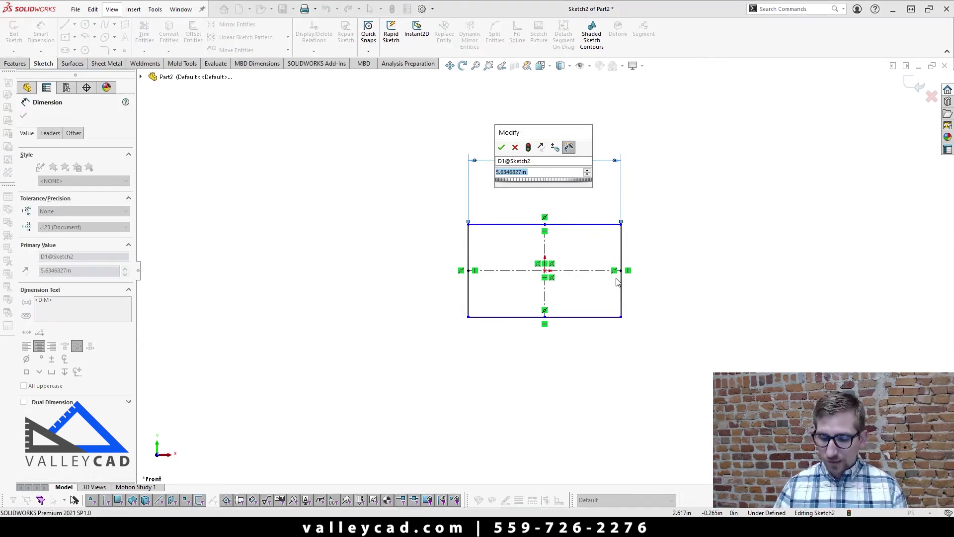
text(12)
key(Return)
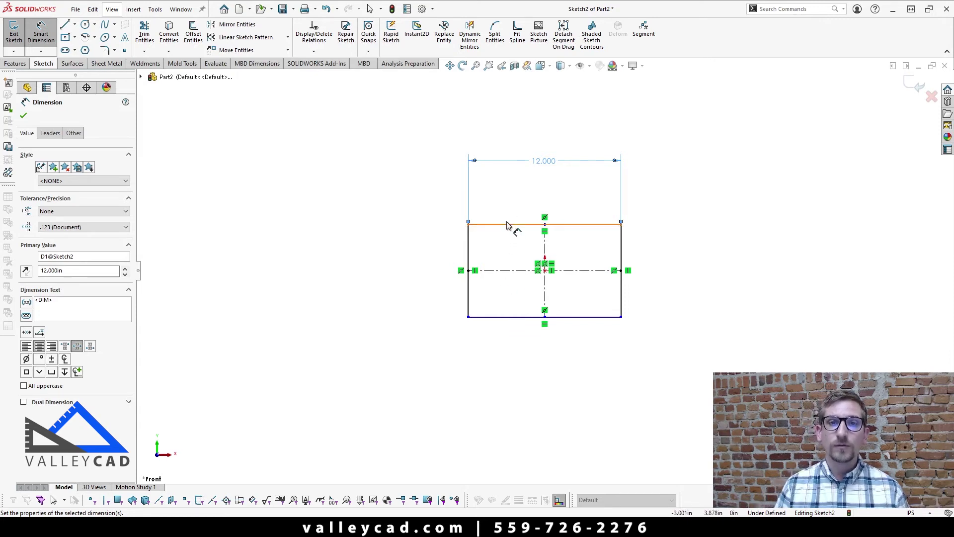
Add a 5 inch height dimension on the rectangle's left edge, then select it
click(467, 250)
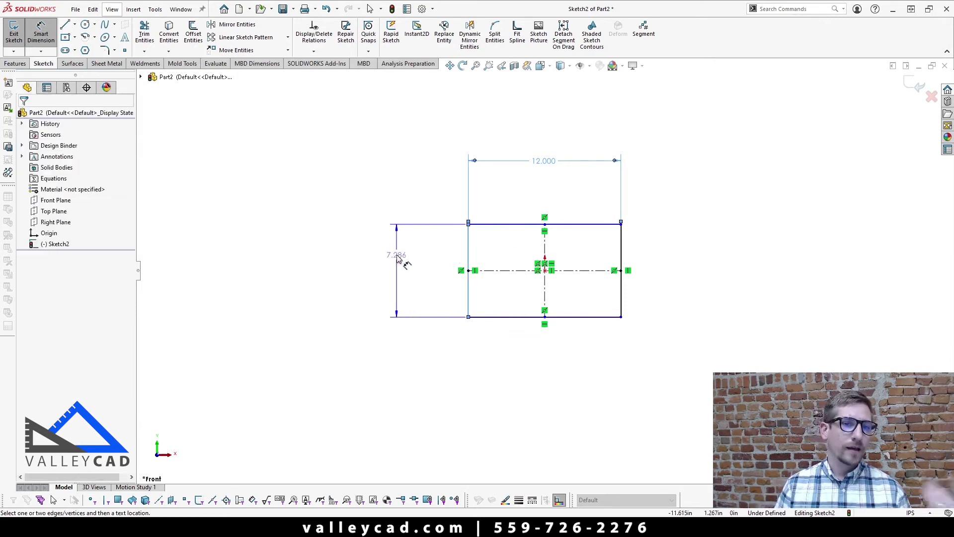
click(396, 256)
text(5)
key(Return)
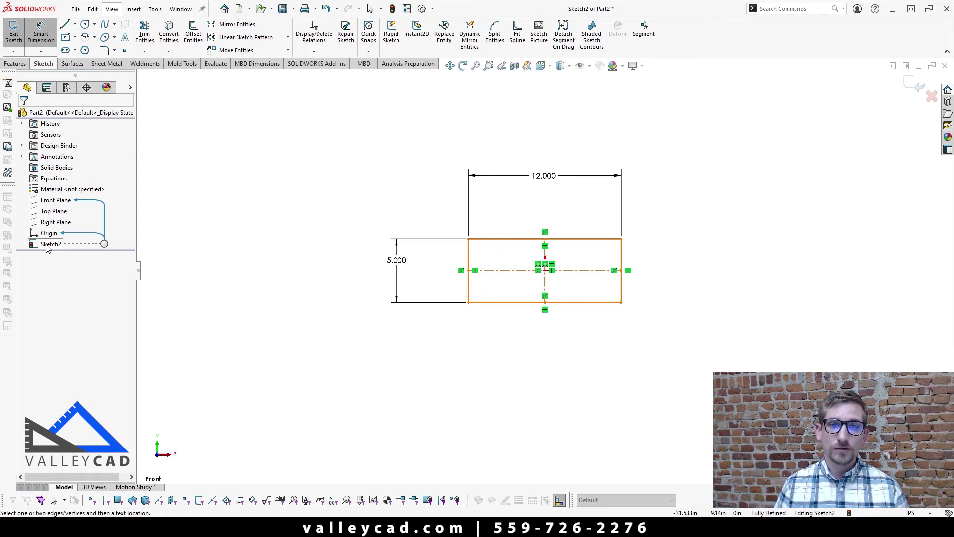
click(400, 272)
Replace the 5 inch height dimension with one placed closer to the left edge
key(Delete)
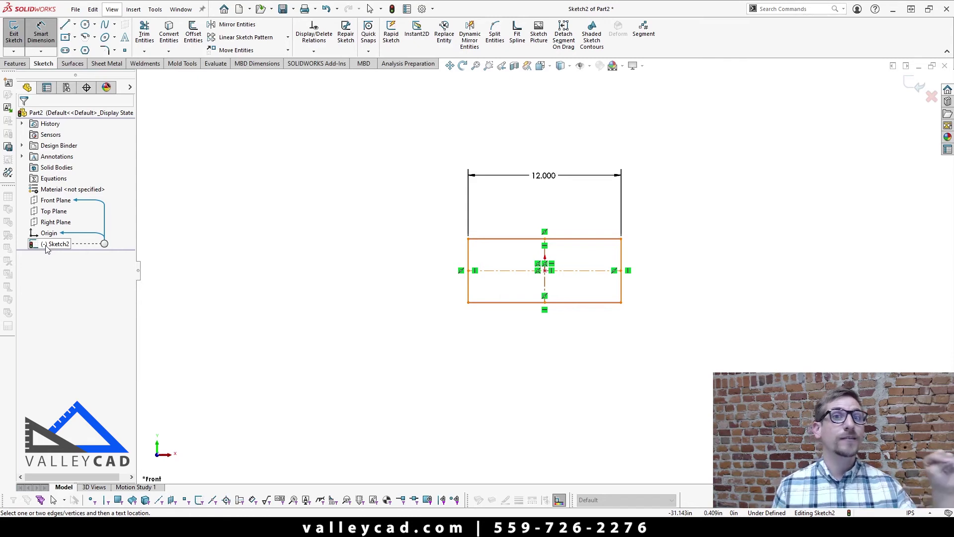
click(467, 263)
click(419, 268)
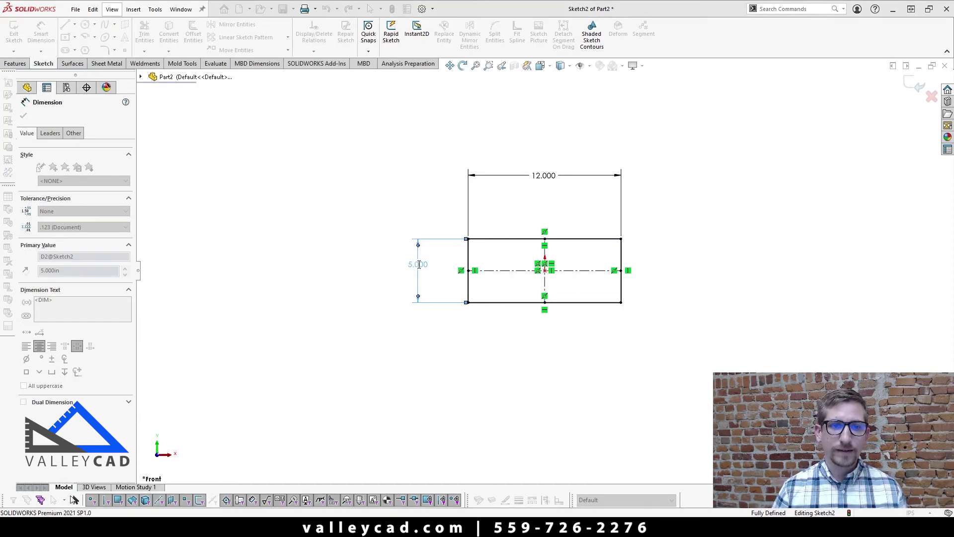
key(Return)
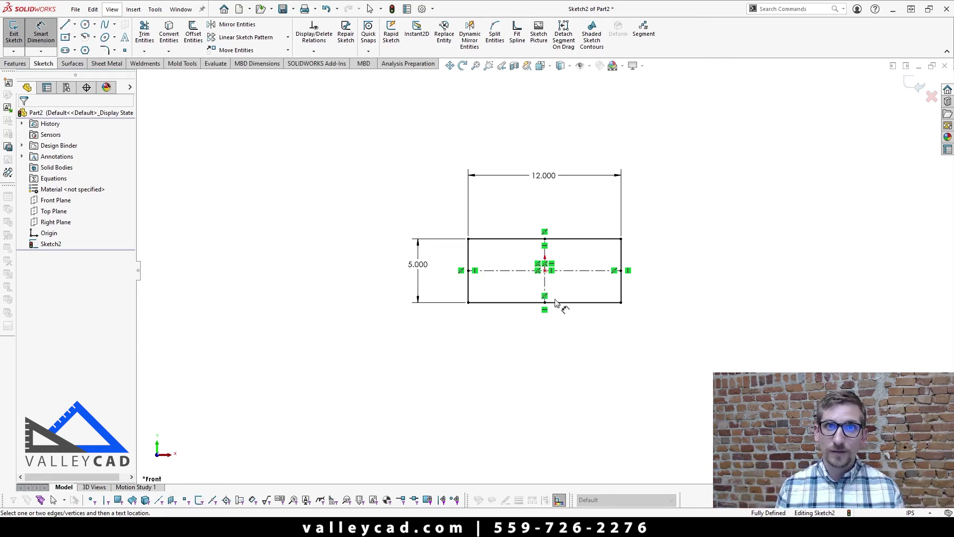
Extrude the rectangle sketch to a 2 in depth, creating Boss-Extrude1
click(15, 63)
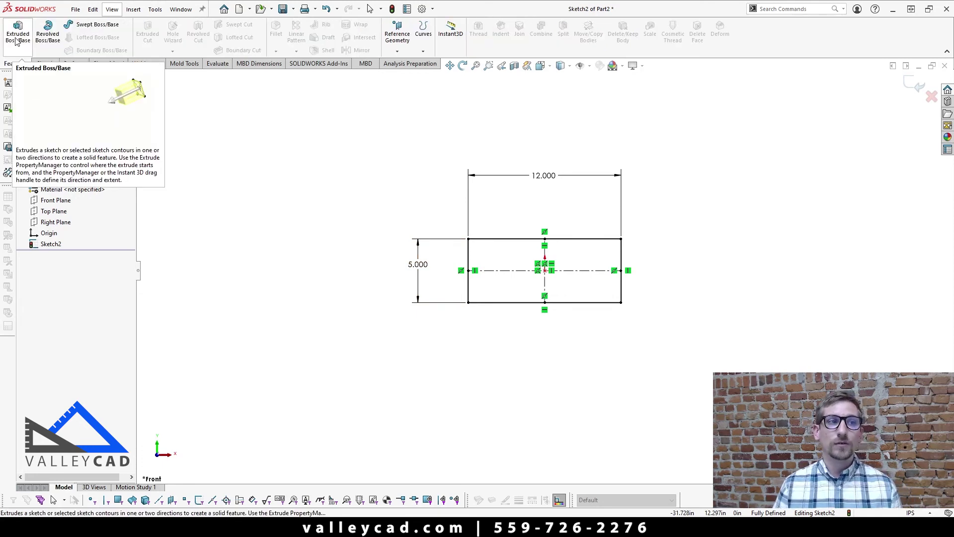
click(16, 41)
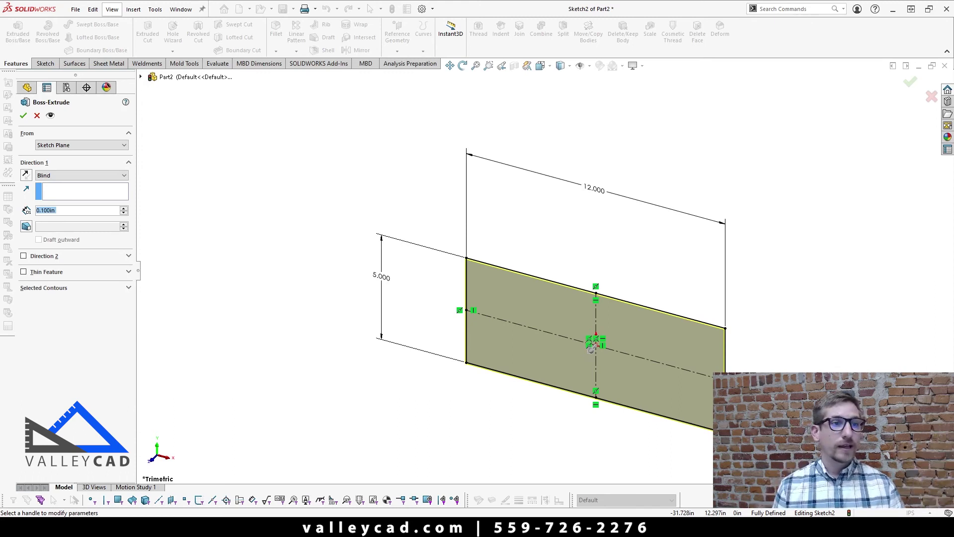
text(2)
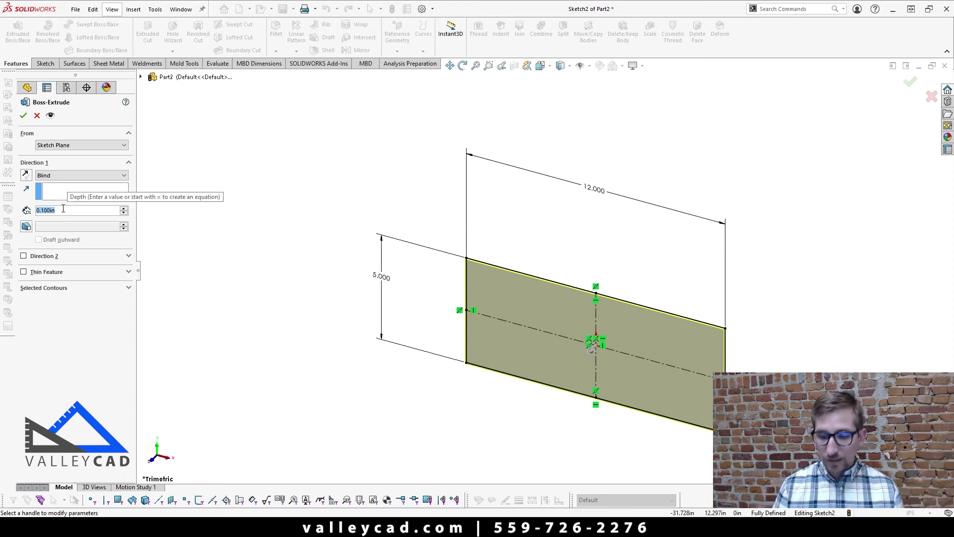
text(.)
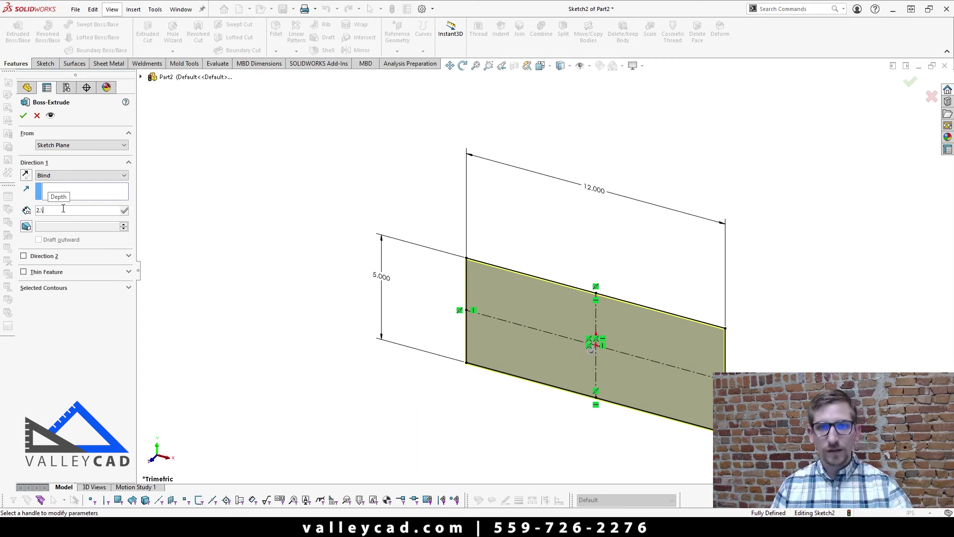
key(Return)
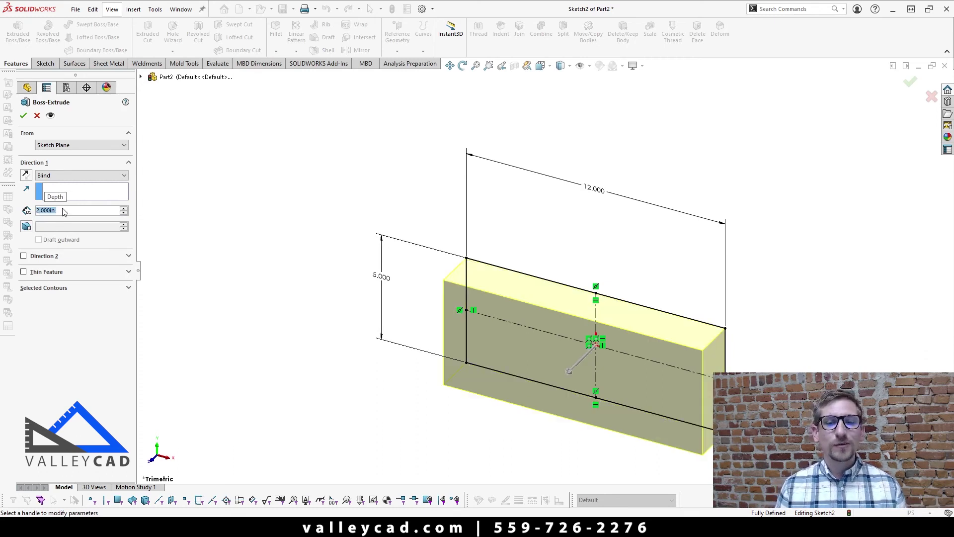
click(23, 116)
View the 12 x 5 x 2 in block isometrically and inspect its top, front and end faces
click(264, 300)
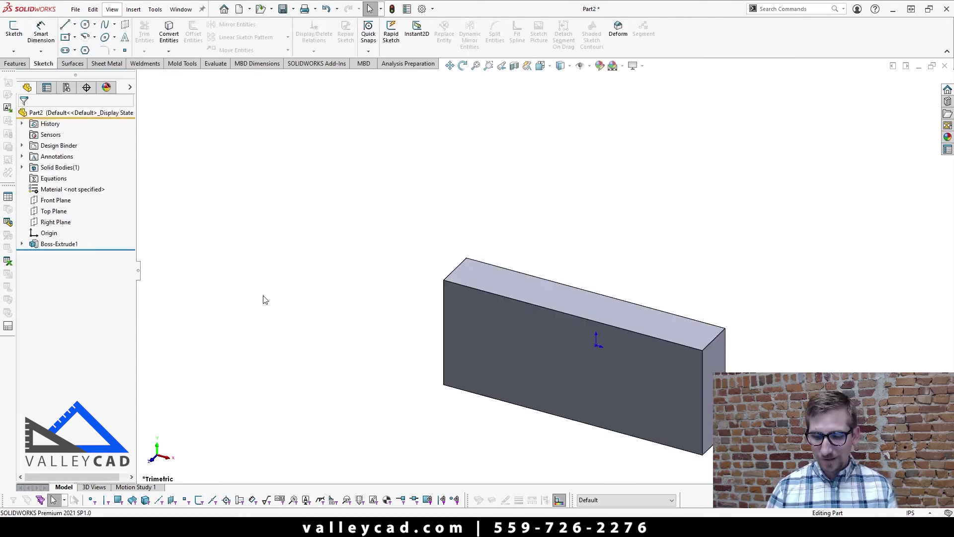
key(ctrl+7)
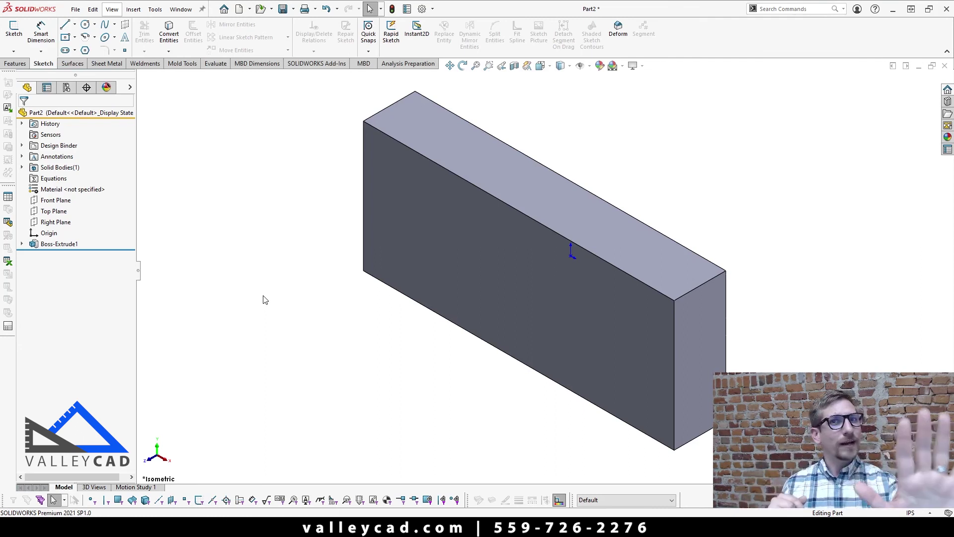
click(506, 186)
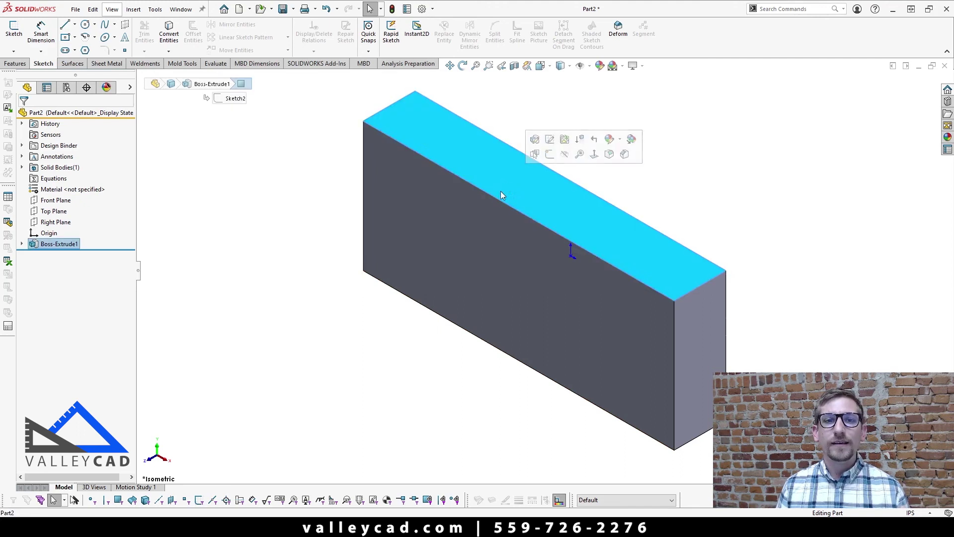
click(476, 223)
click(717, 321)
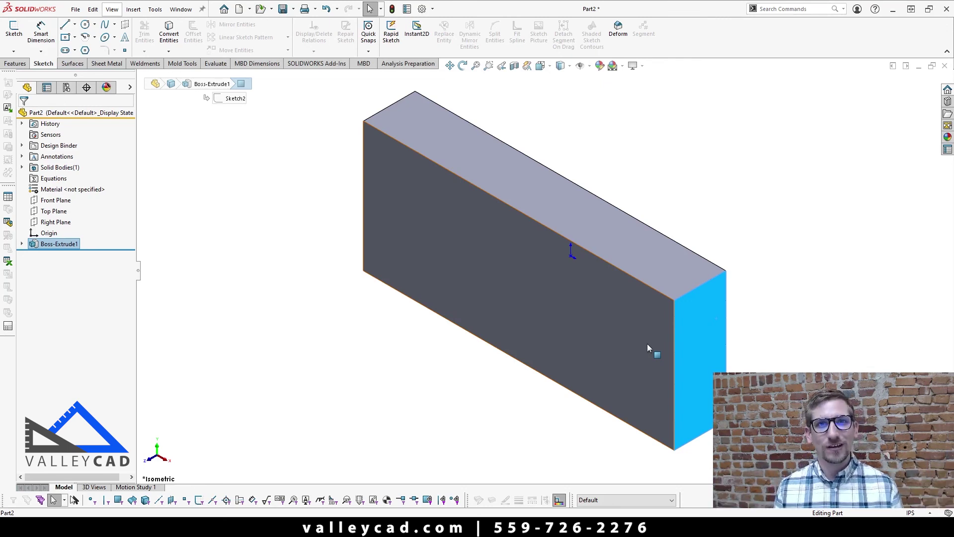
key(Escape)
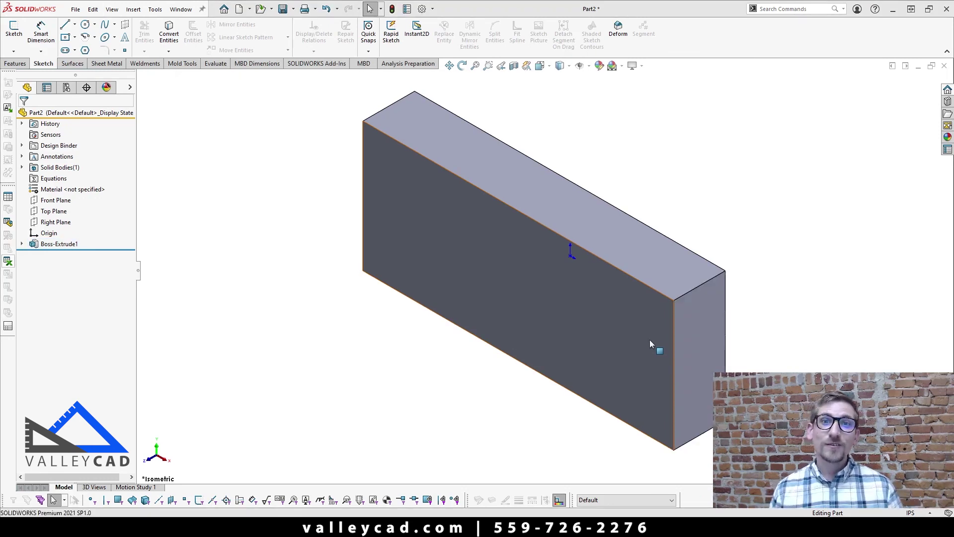